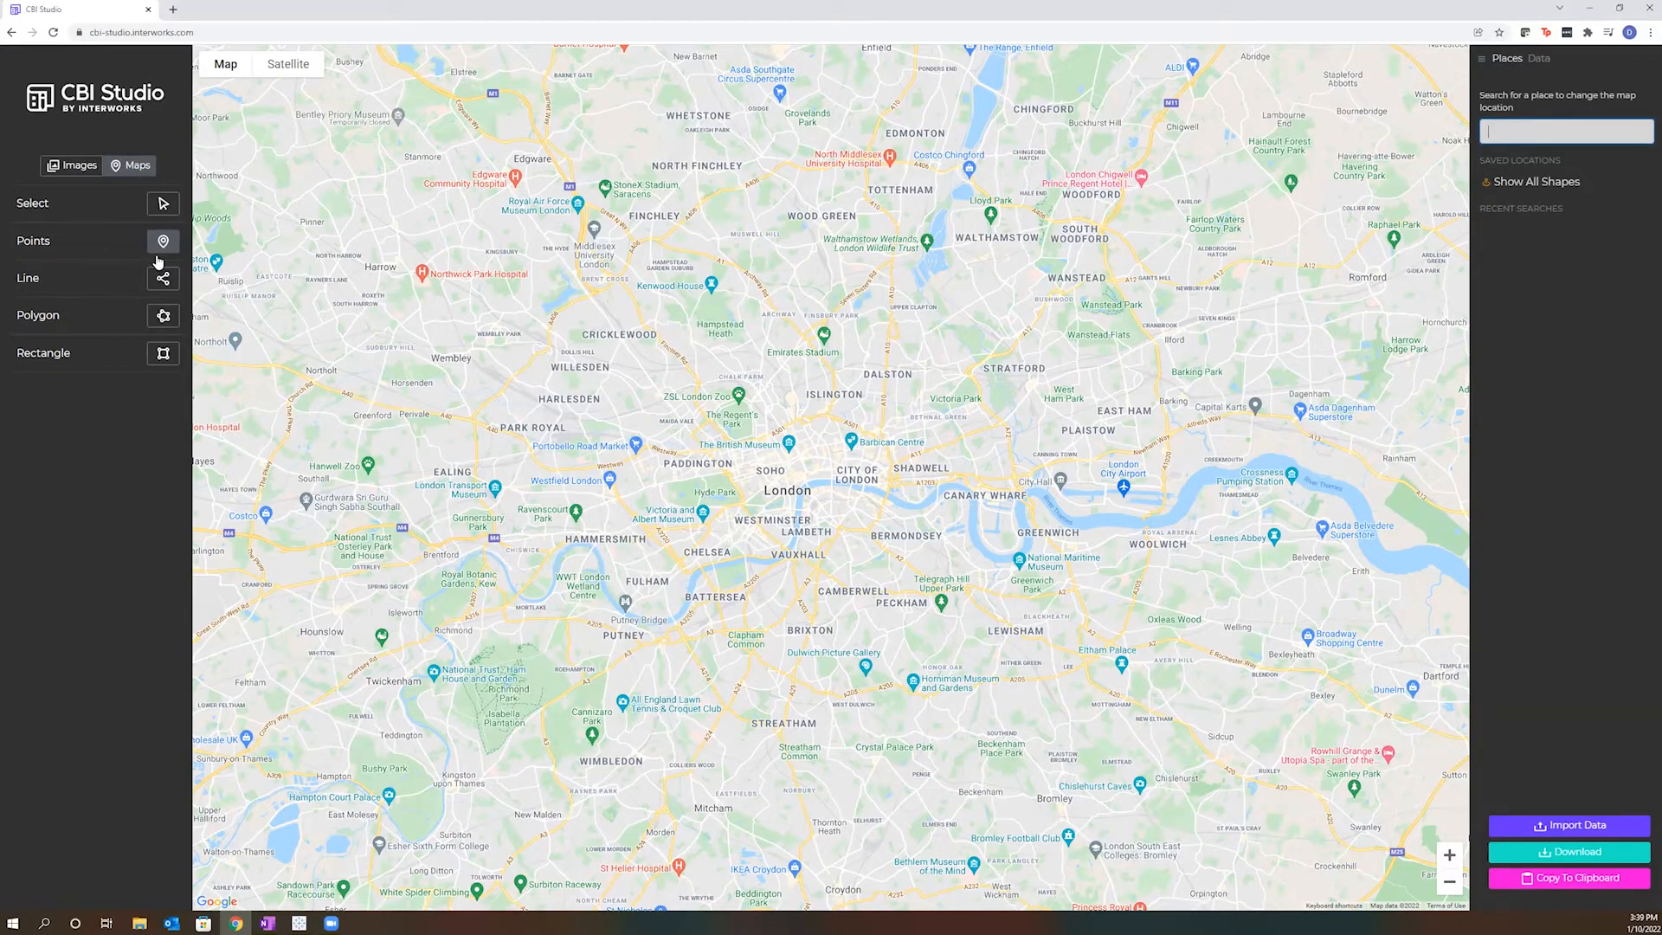
# - Place map points at The British Museum, the Victoria and Albert Museum and the National Maritime Museum
pyautogui.click(788, 454)
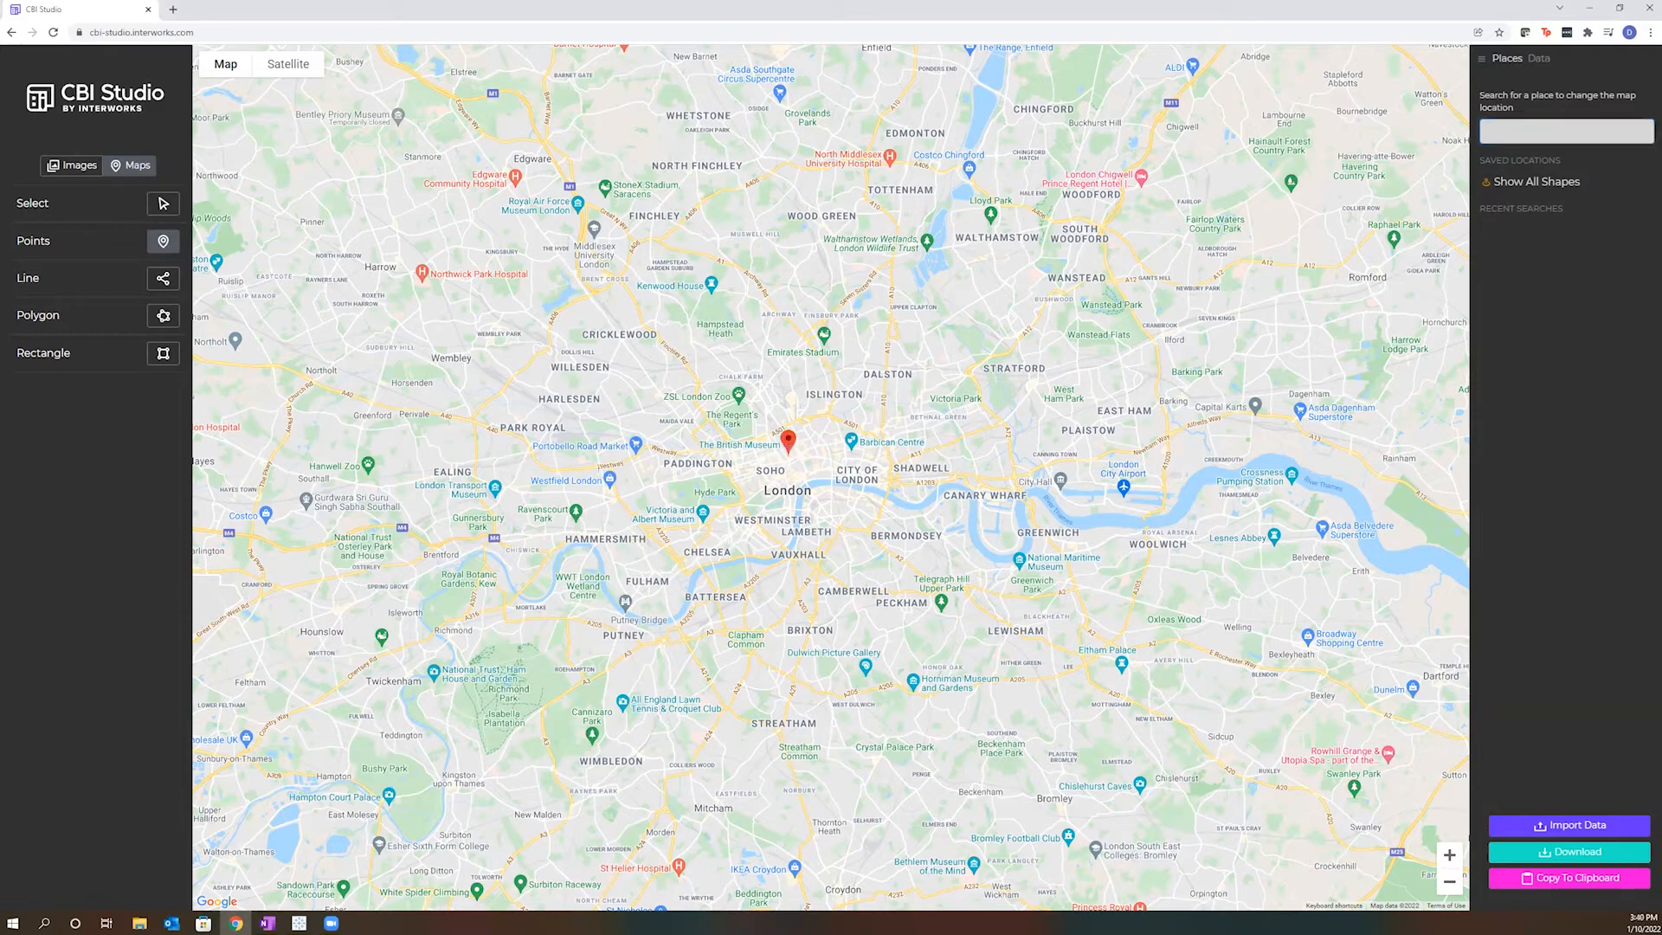
pyautogui.click(703, 523)
pyautogui.click(1019, 571)
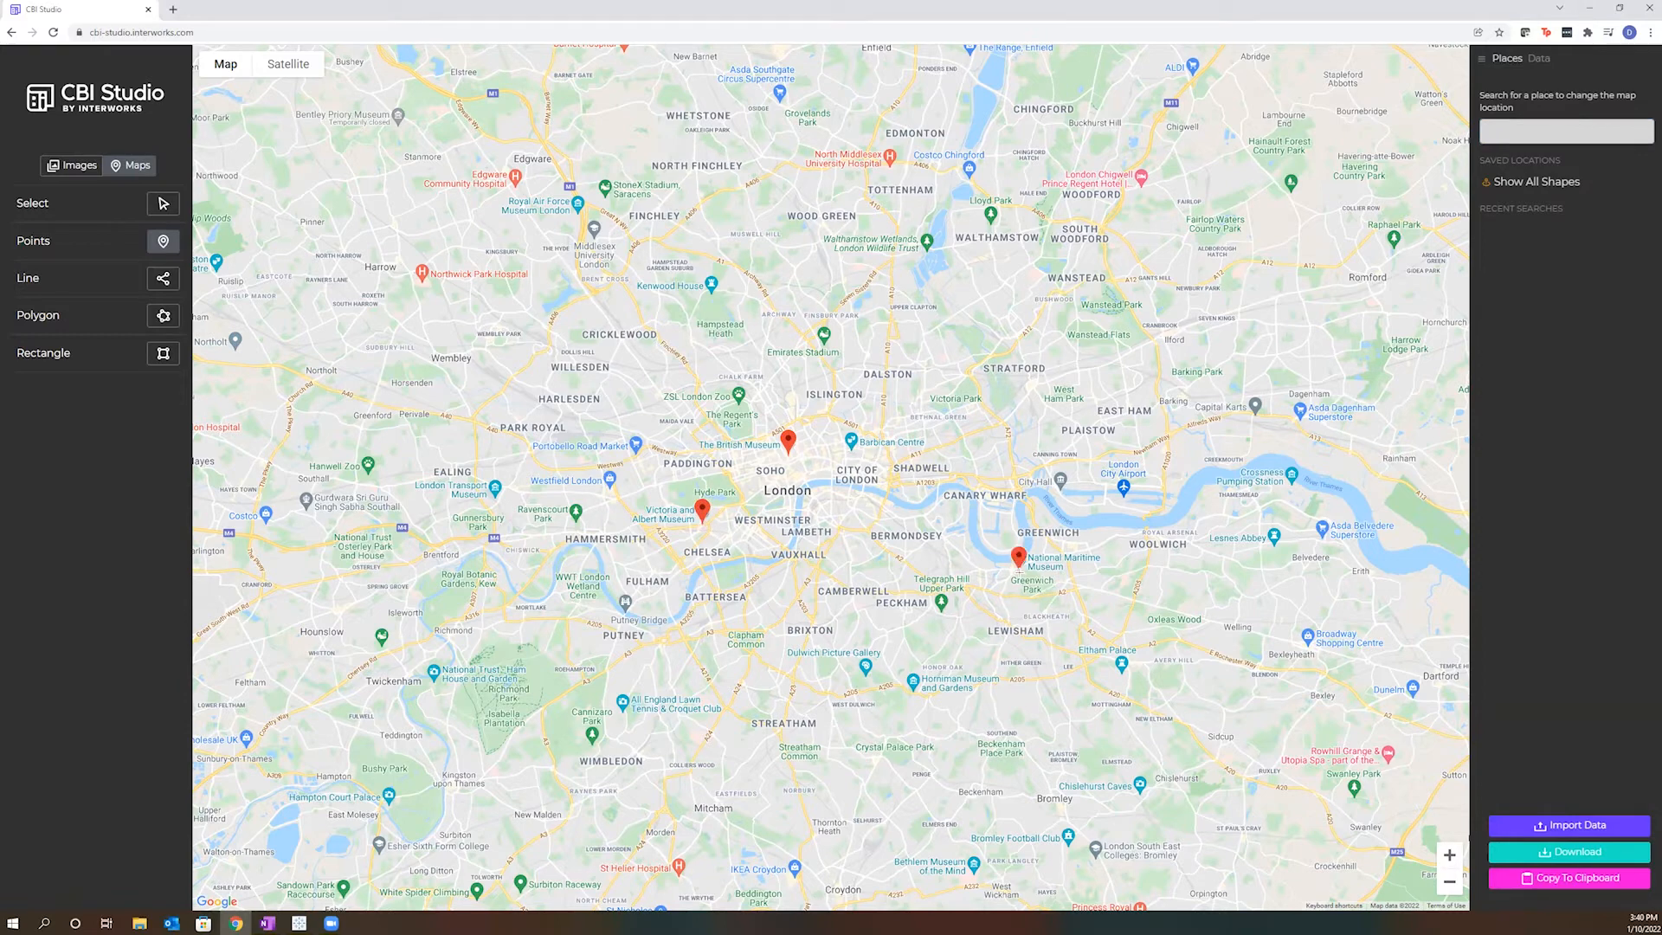
# - Draw a multi-segment line from near Holland Park along Hyde Park's northern edge, turning back northwest at the park's northeast corner
pyautogui.click(164, 279)
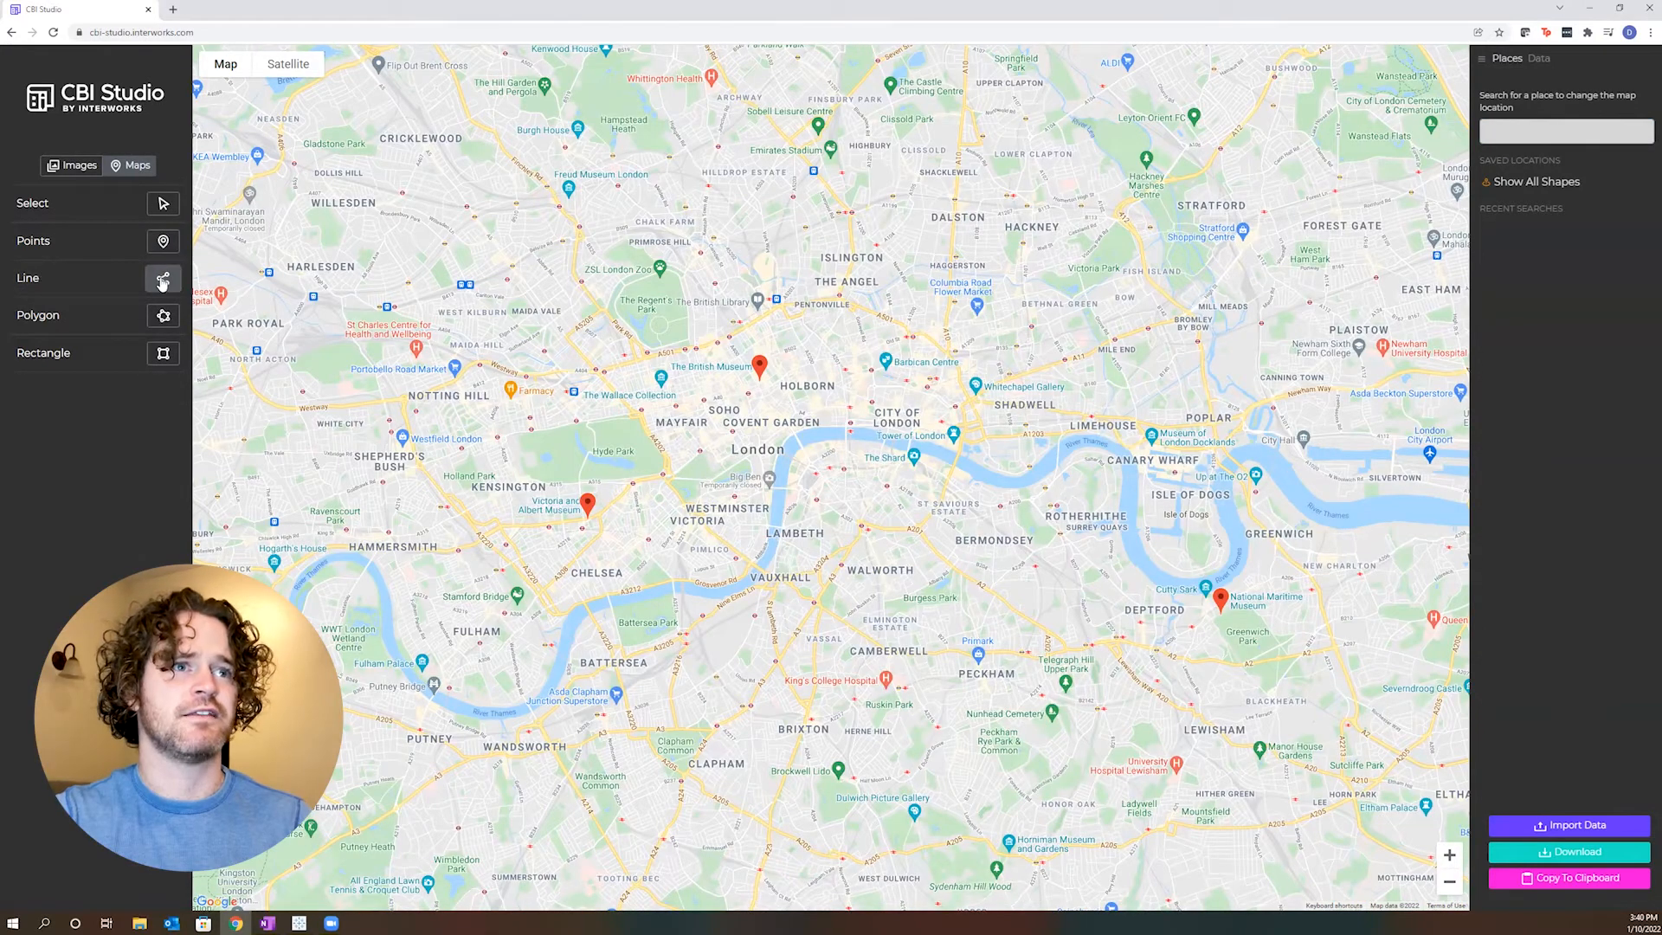
pyautogui.click(460, 448)
pyautogui.click(498, 437)
pyautogui.click(531, 431)
pyautogui.click(577, 421)
pyautogui.click(643, 407)
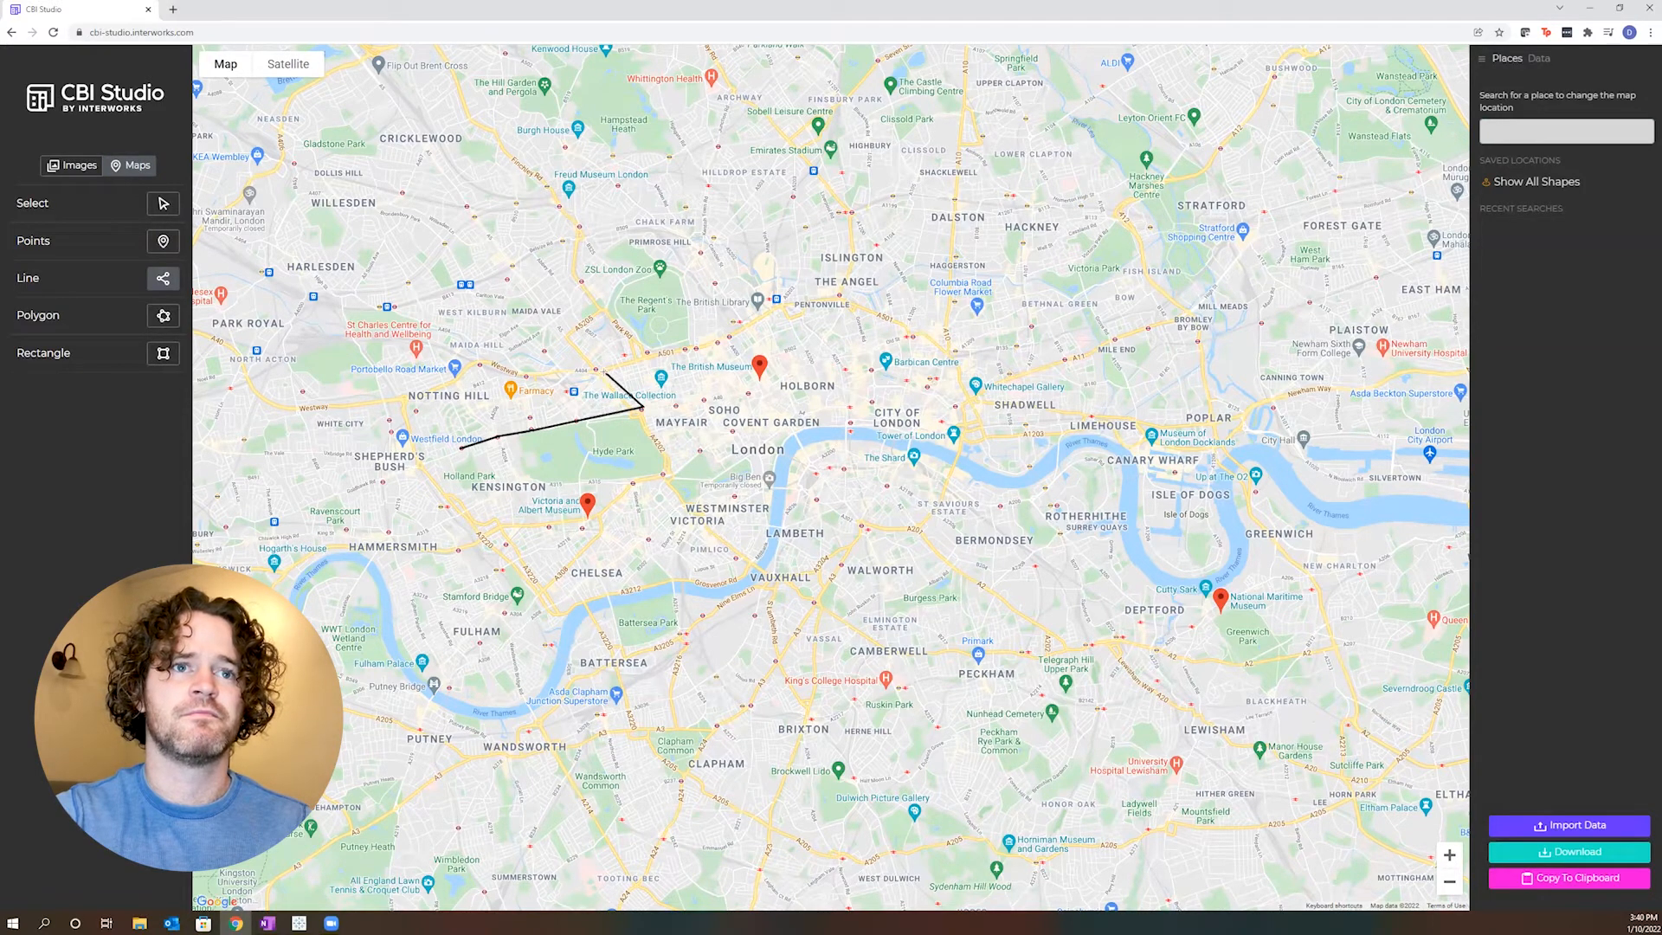
# - Draw a closed five-sided polygon around The Regent's Park
pyautogui.click(161, 317)
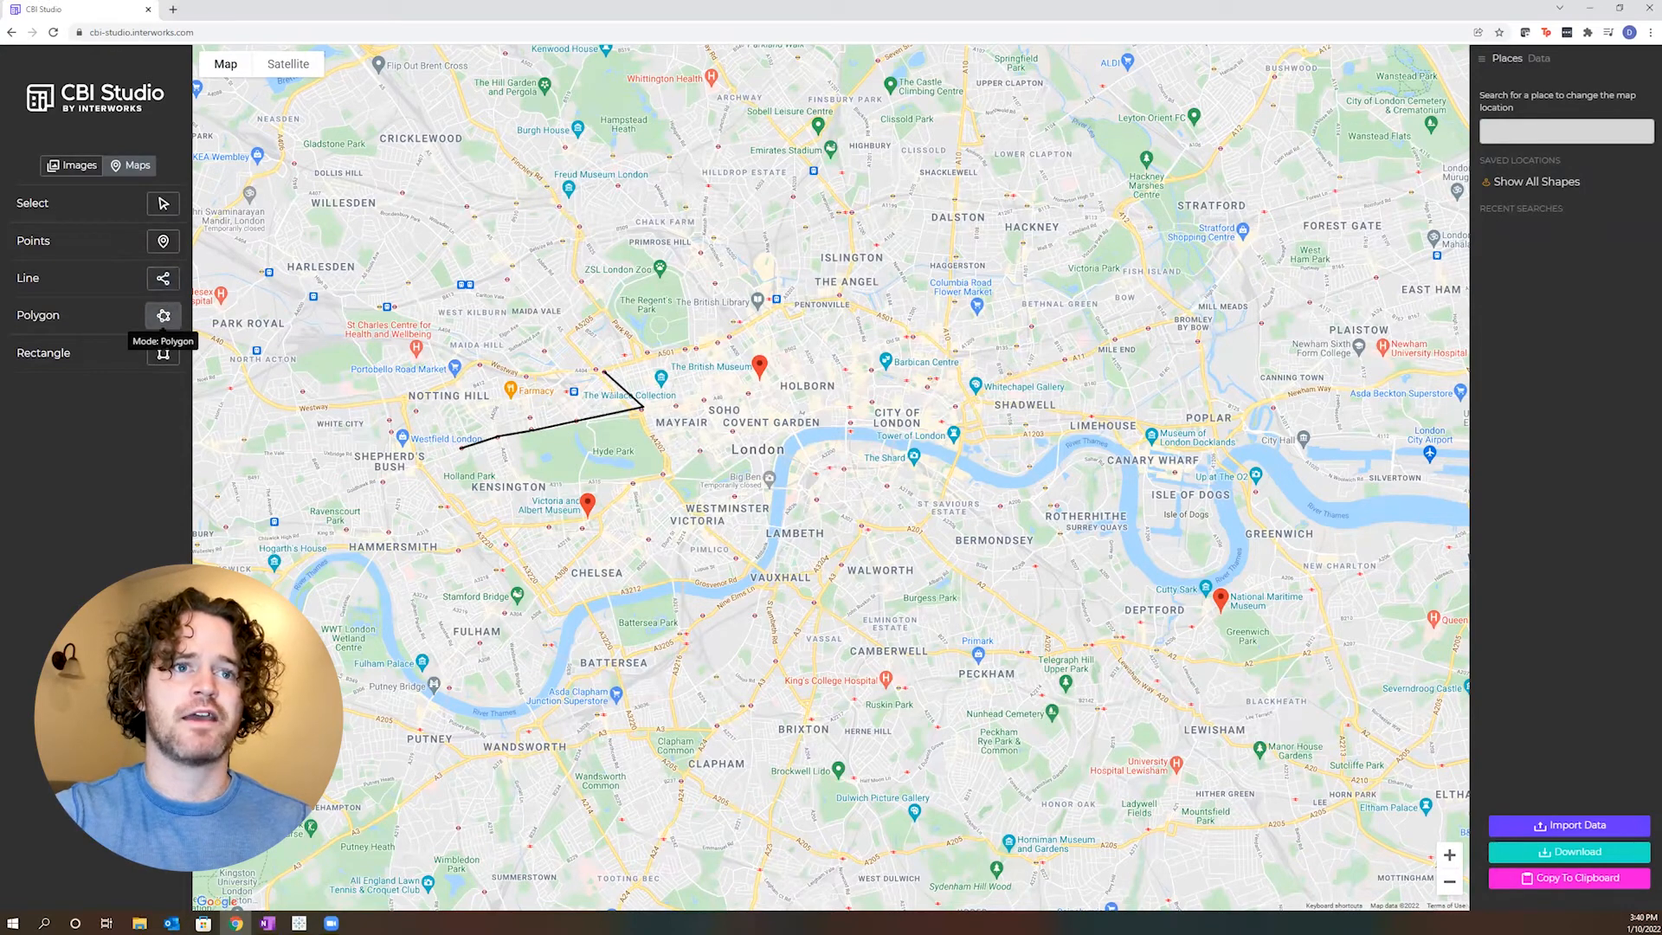
pyautogui.click(690, 342)
pyautogui.click(646, 352)
pyautogui.click(609, 307)
pyautogui.click(624, 277)
pyautogui.click(669, 265)
pyautogui.click(690, 342)
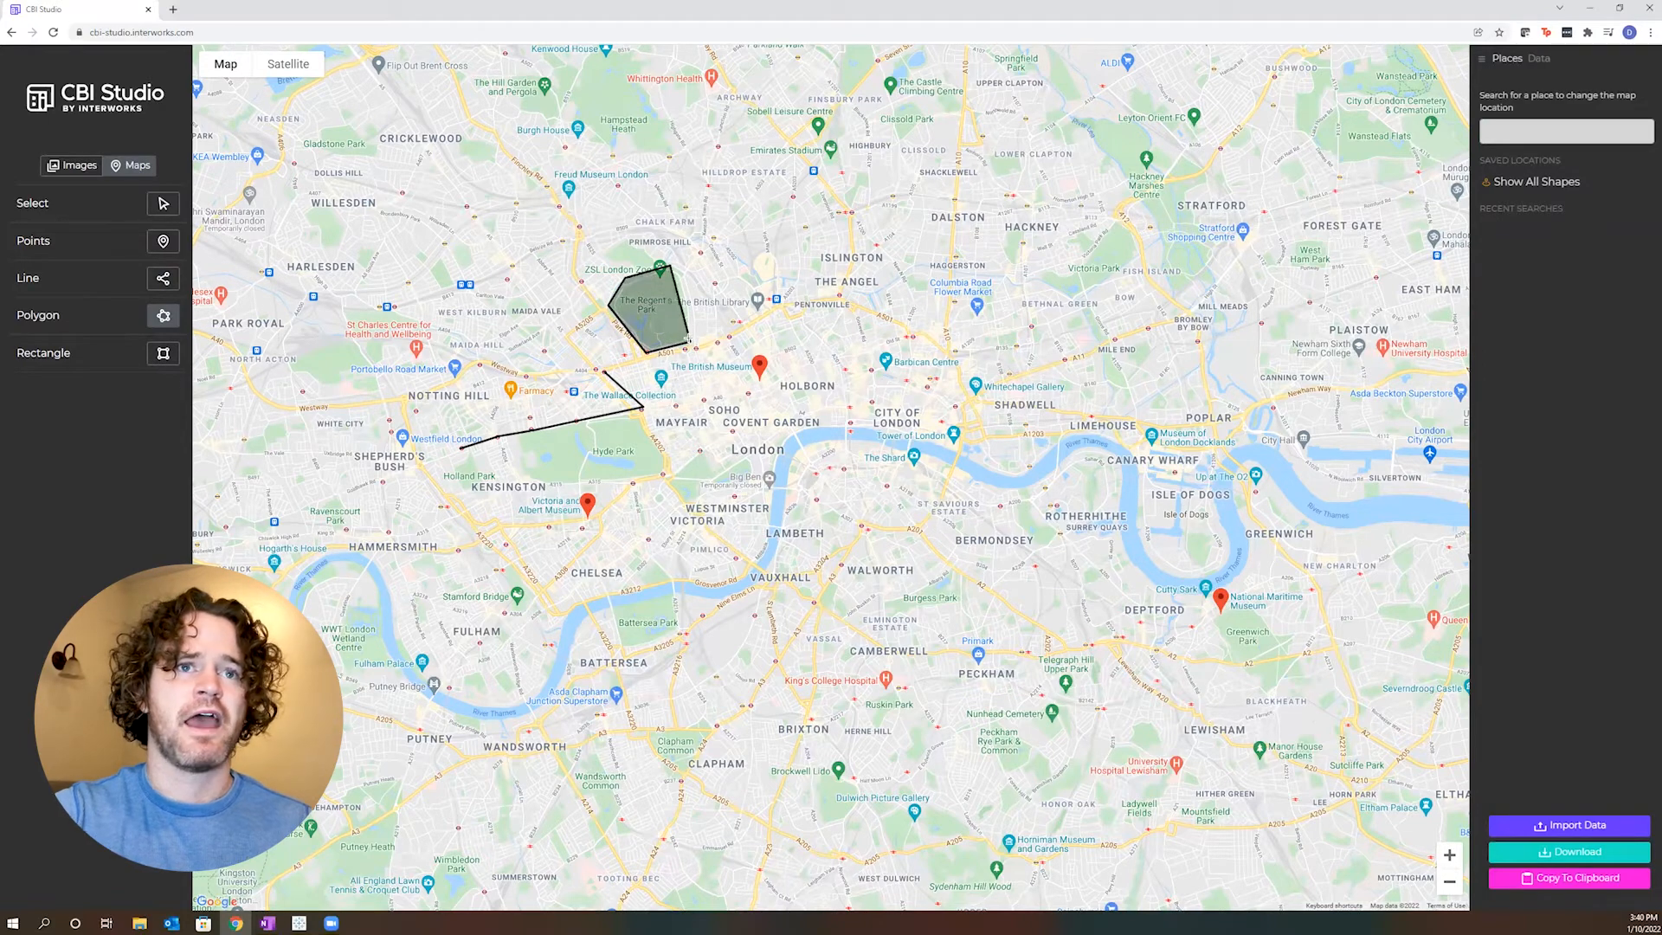
# - Draw rectangles around the Holborn, City of London and Westminster area names on the map
pyautogui.click(162, 357)
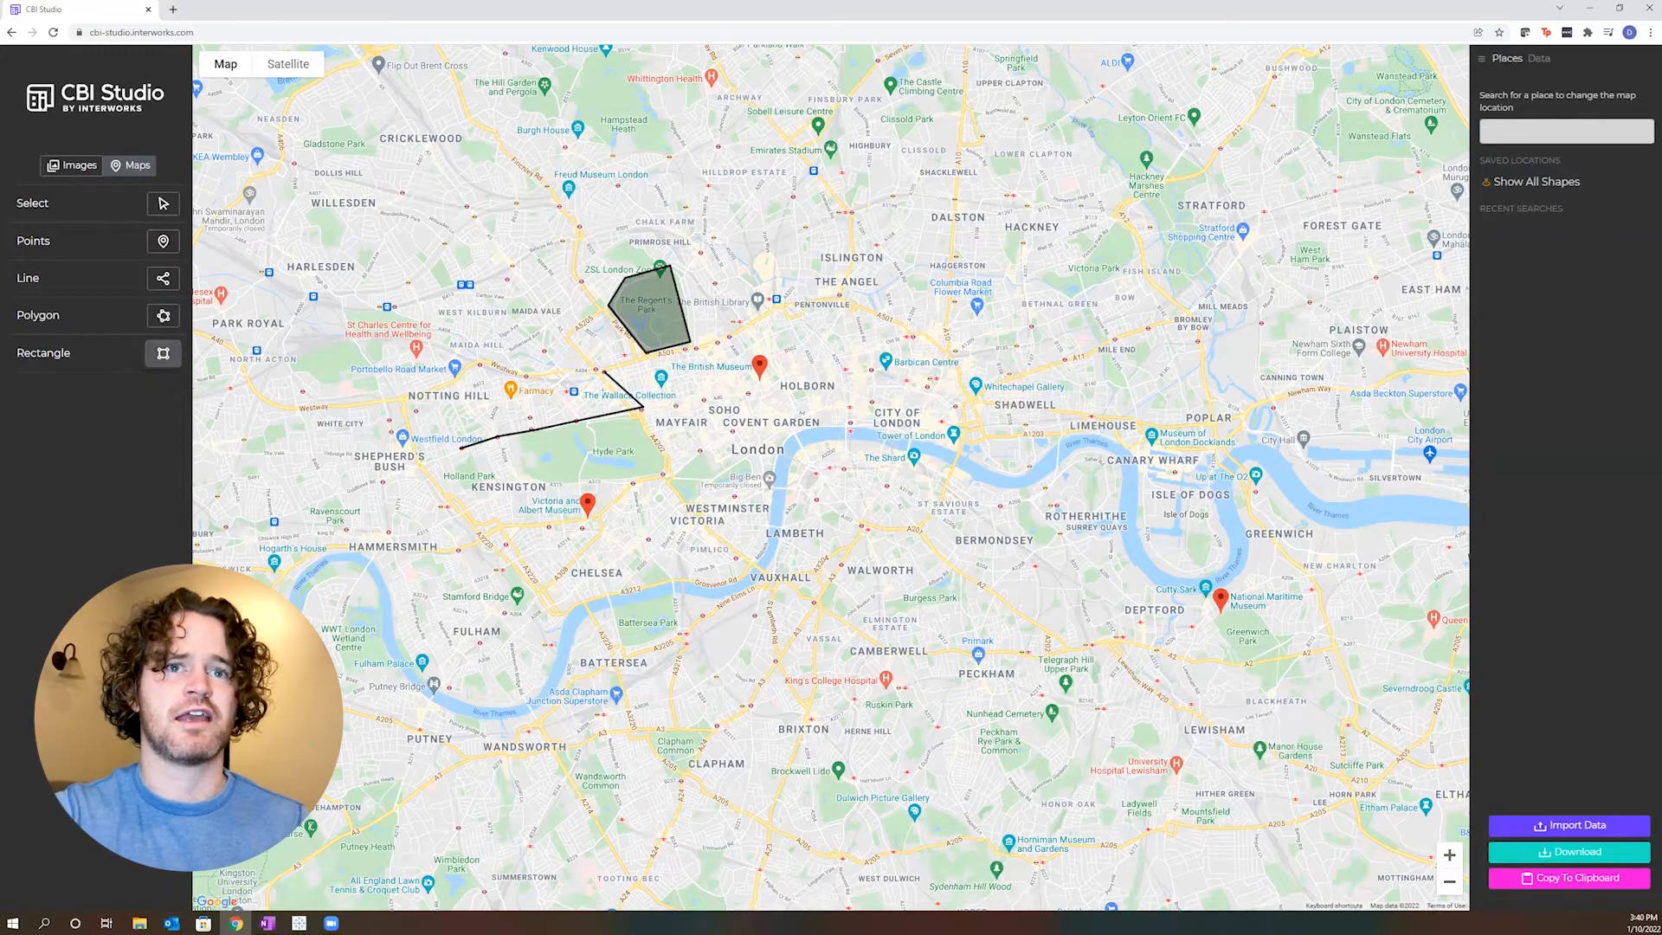
pyautogui.moveTo(770, 374); pyautogui.dragTo(842, 397)
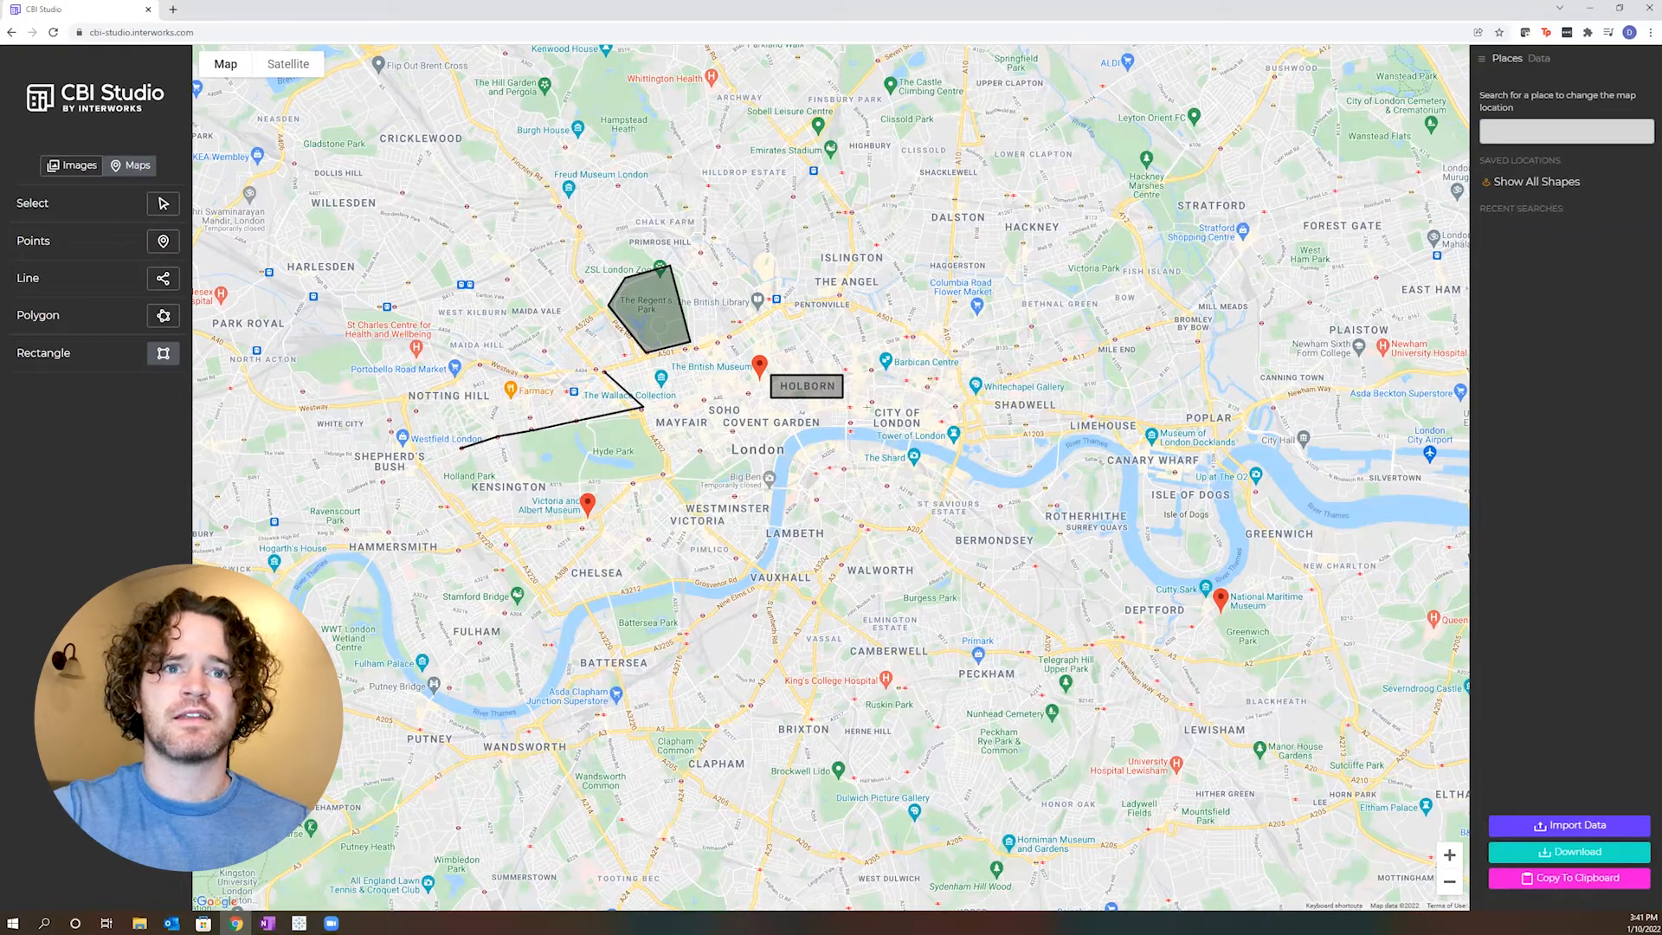
pyautogui.moveTo(868, 403); pyautogui.dragTo(938, 437)
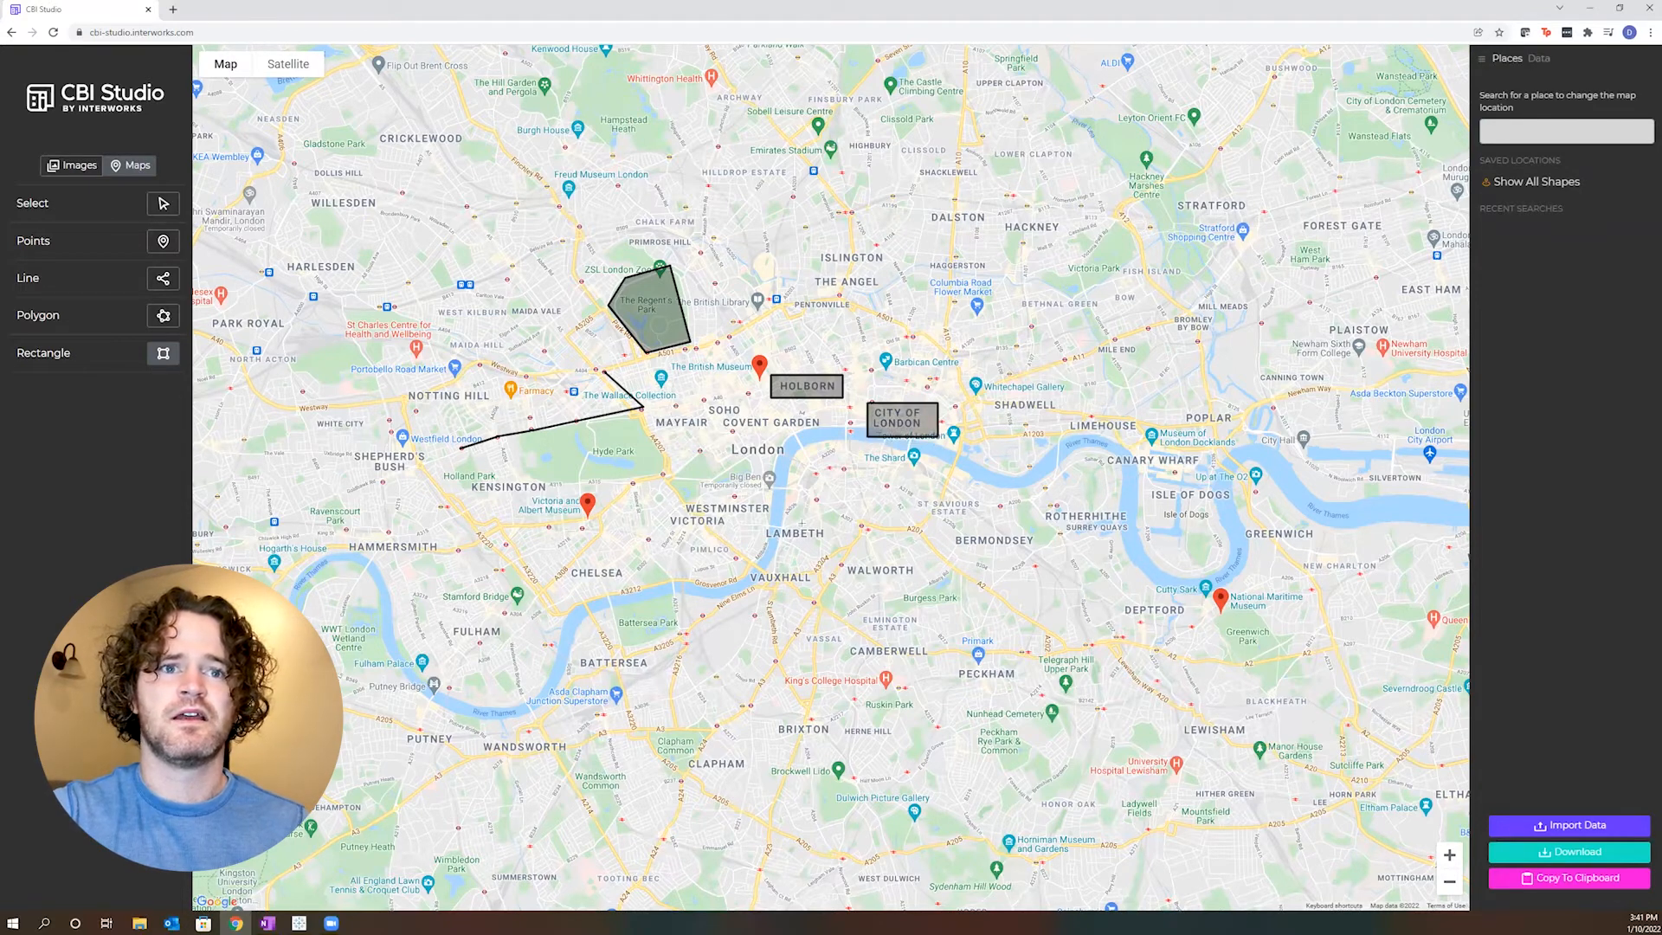
pyautogui.moveTo(654, 494); pyautogui.dragTo(780, 517)
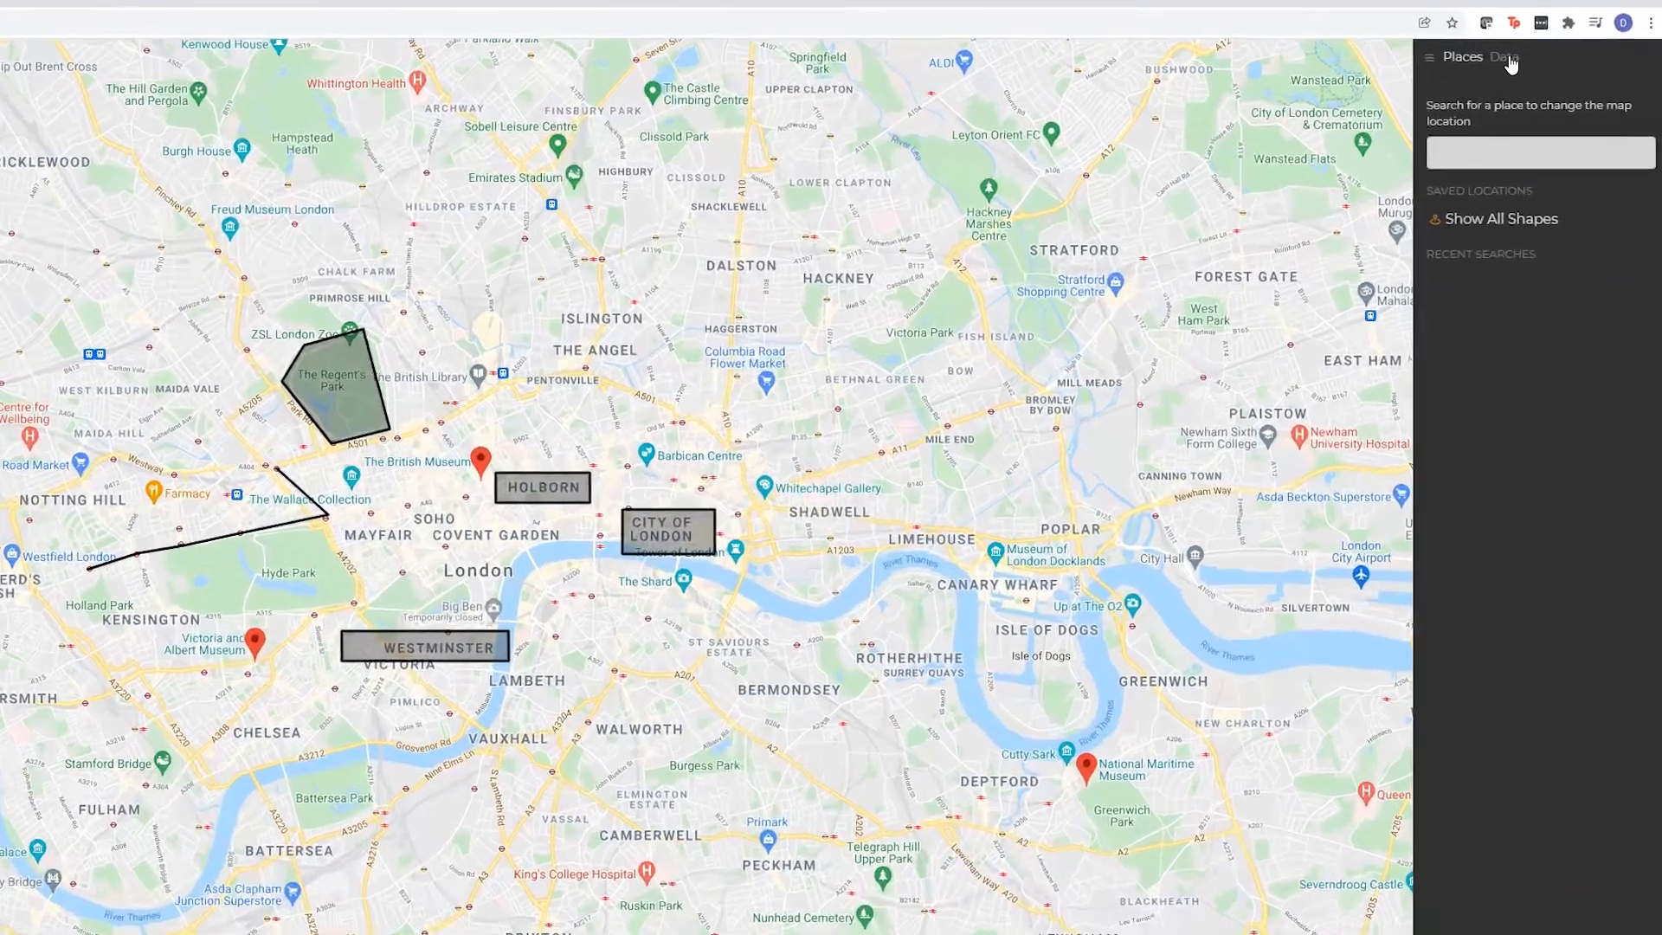
# - Open the shape labels in the map data and label shape 5 Holborn, shape 6 City of London and shape 7 Wesminster
pyautogui.click(1506, 58)
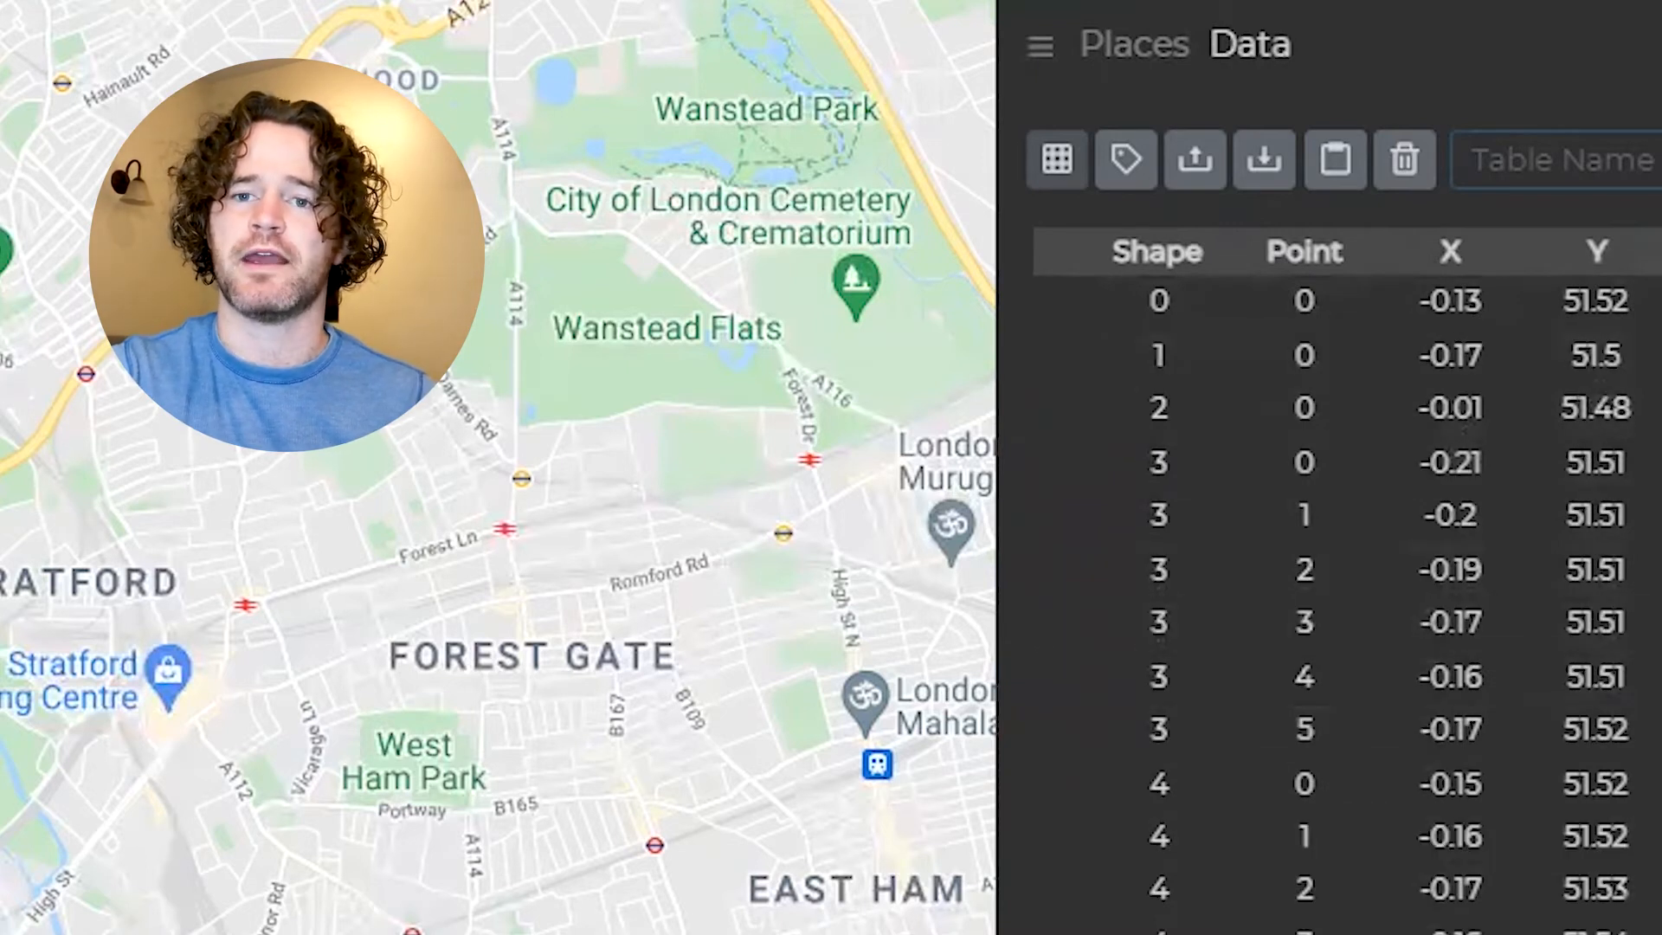
pyautogui.click(1124, 169)
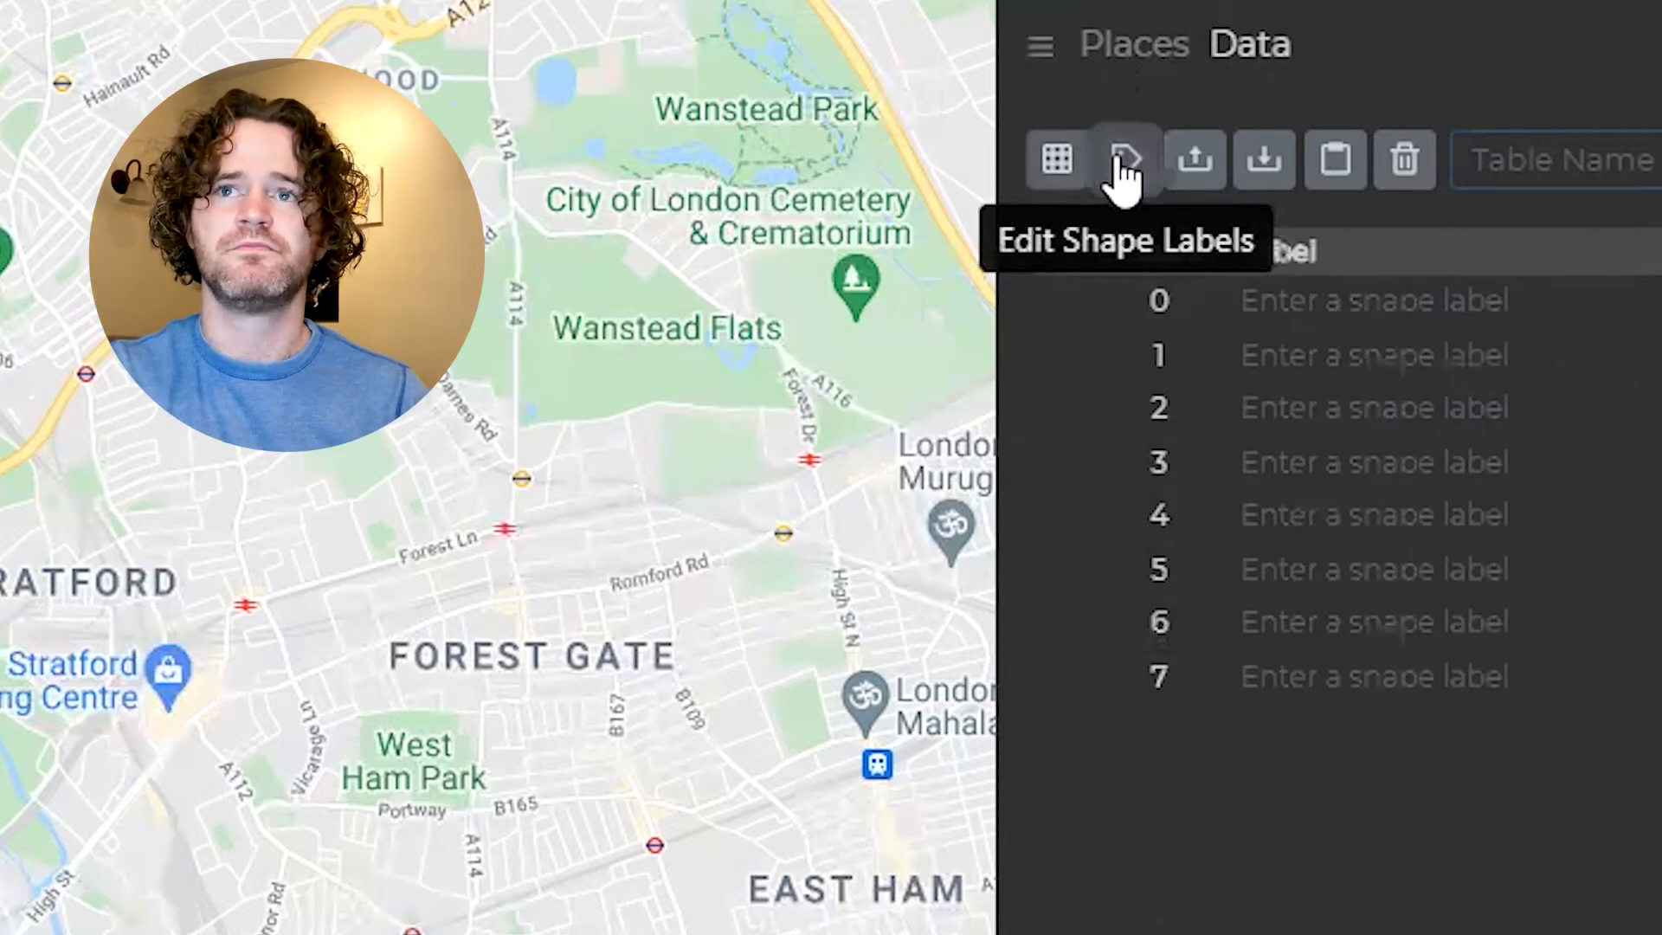
pyautogui.click(1324, 582)
pyautogui.write('Holborn')
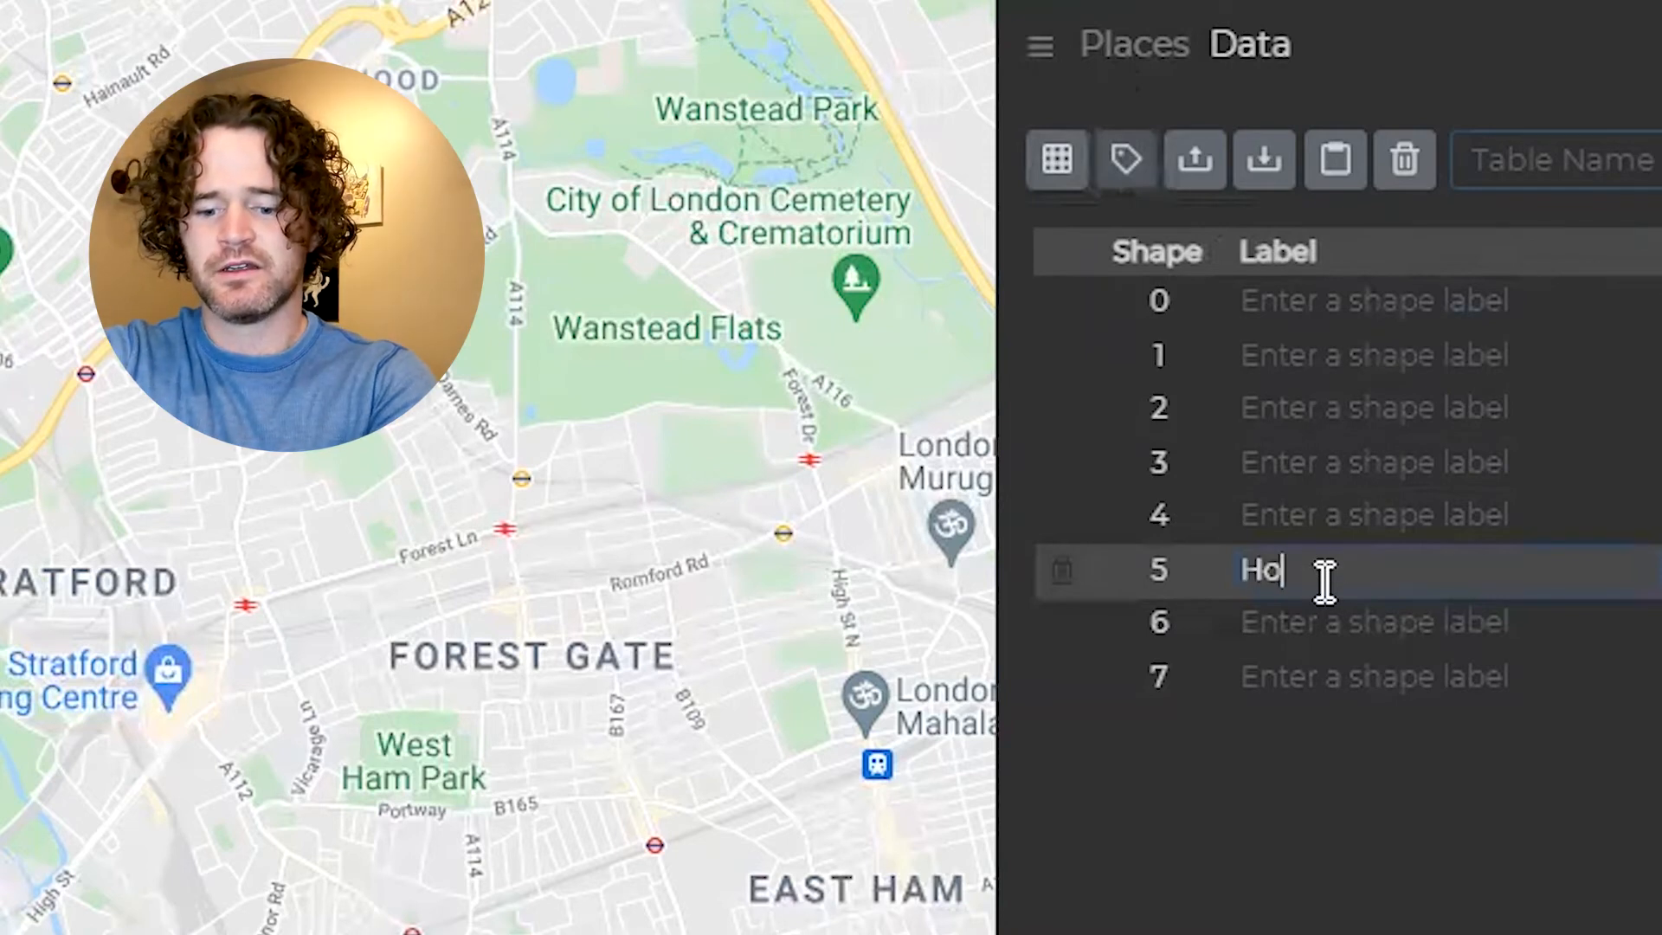
pyautogui.click(1324, 623)
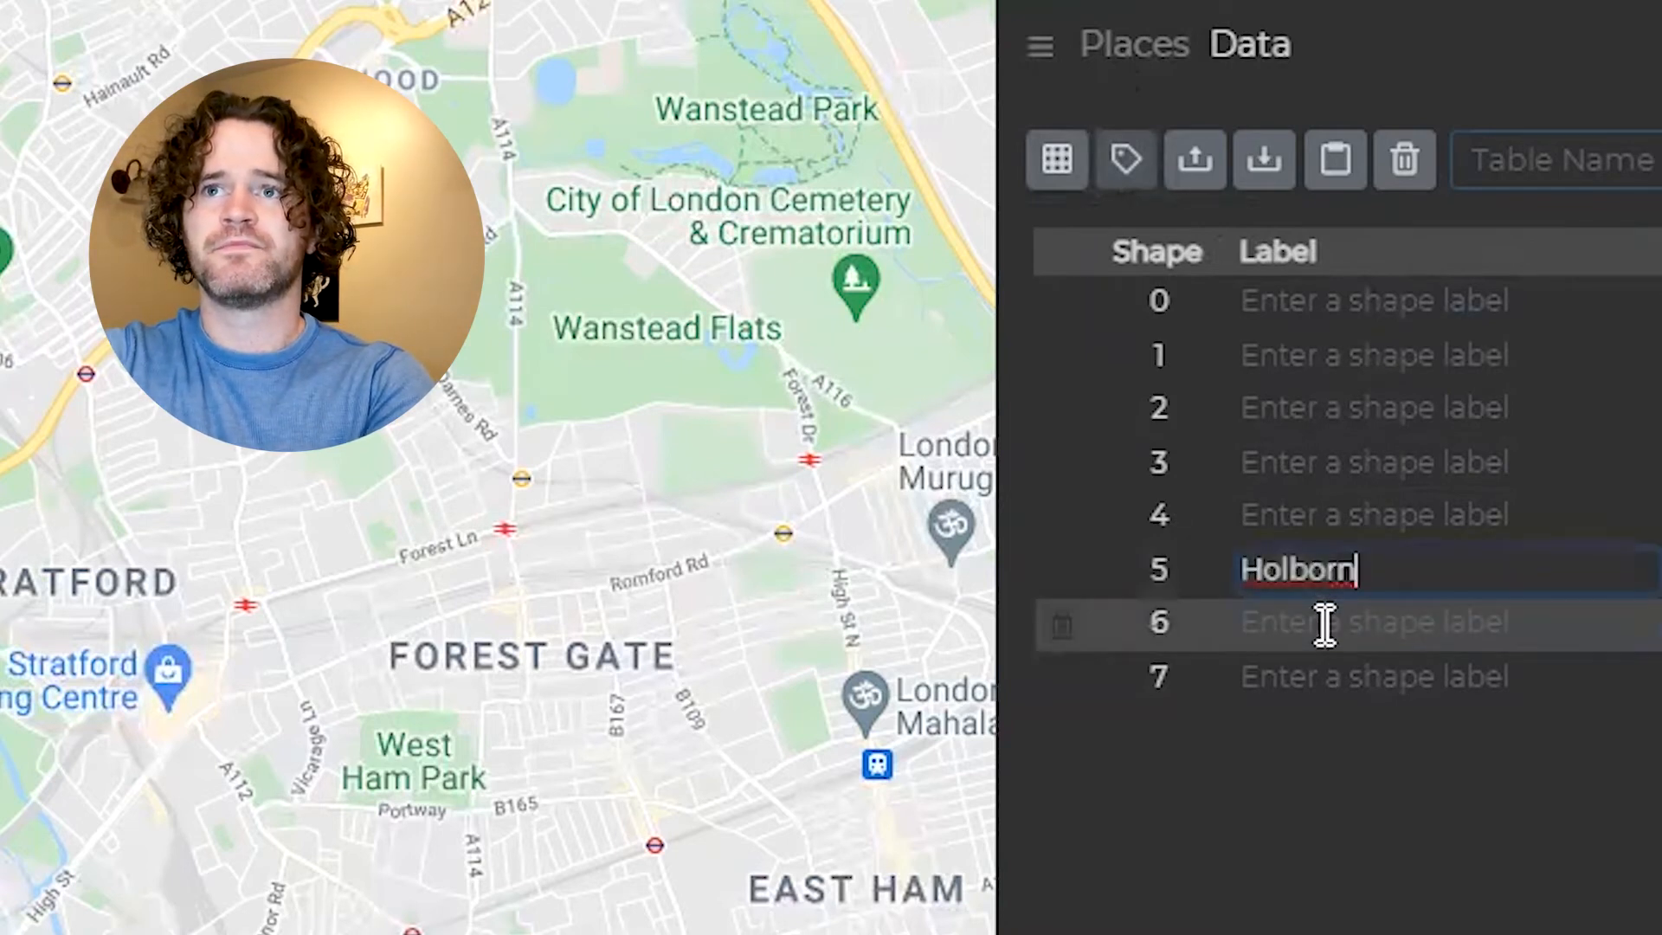
pyautogui.write('City of London')
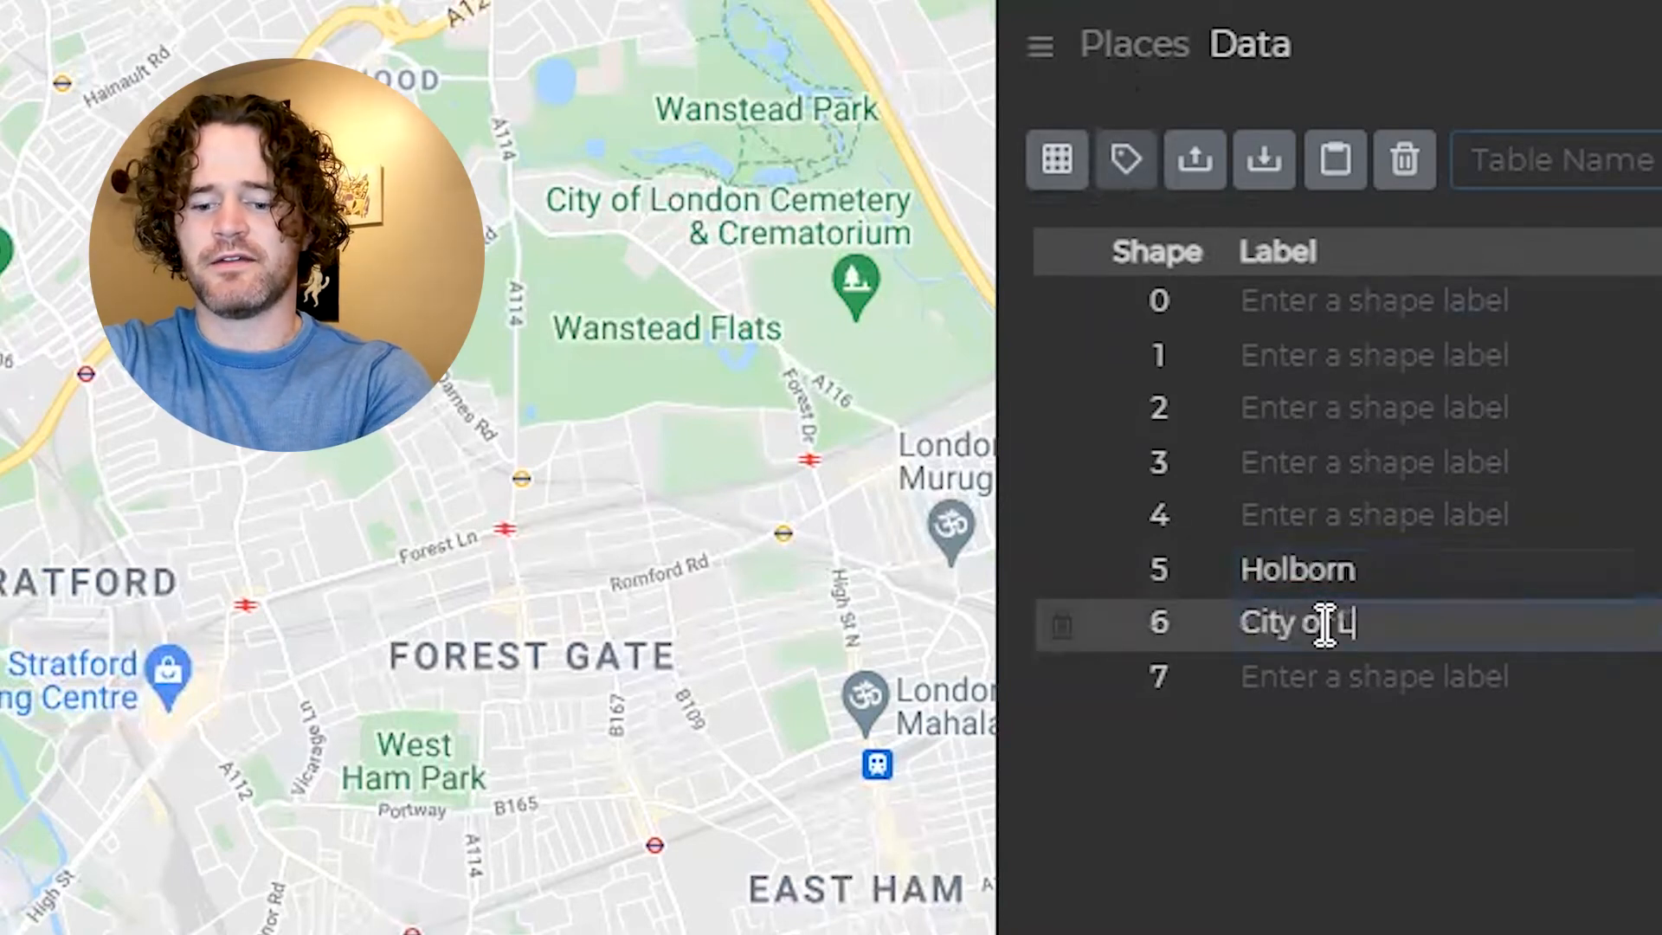
pyautogui.click(1311, 681)
pyautogui.write('Westminster')
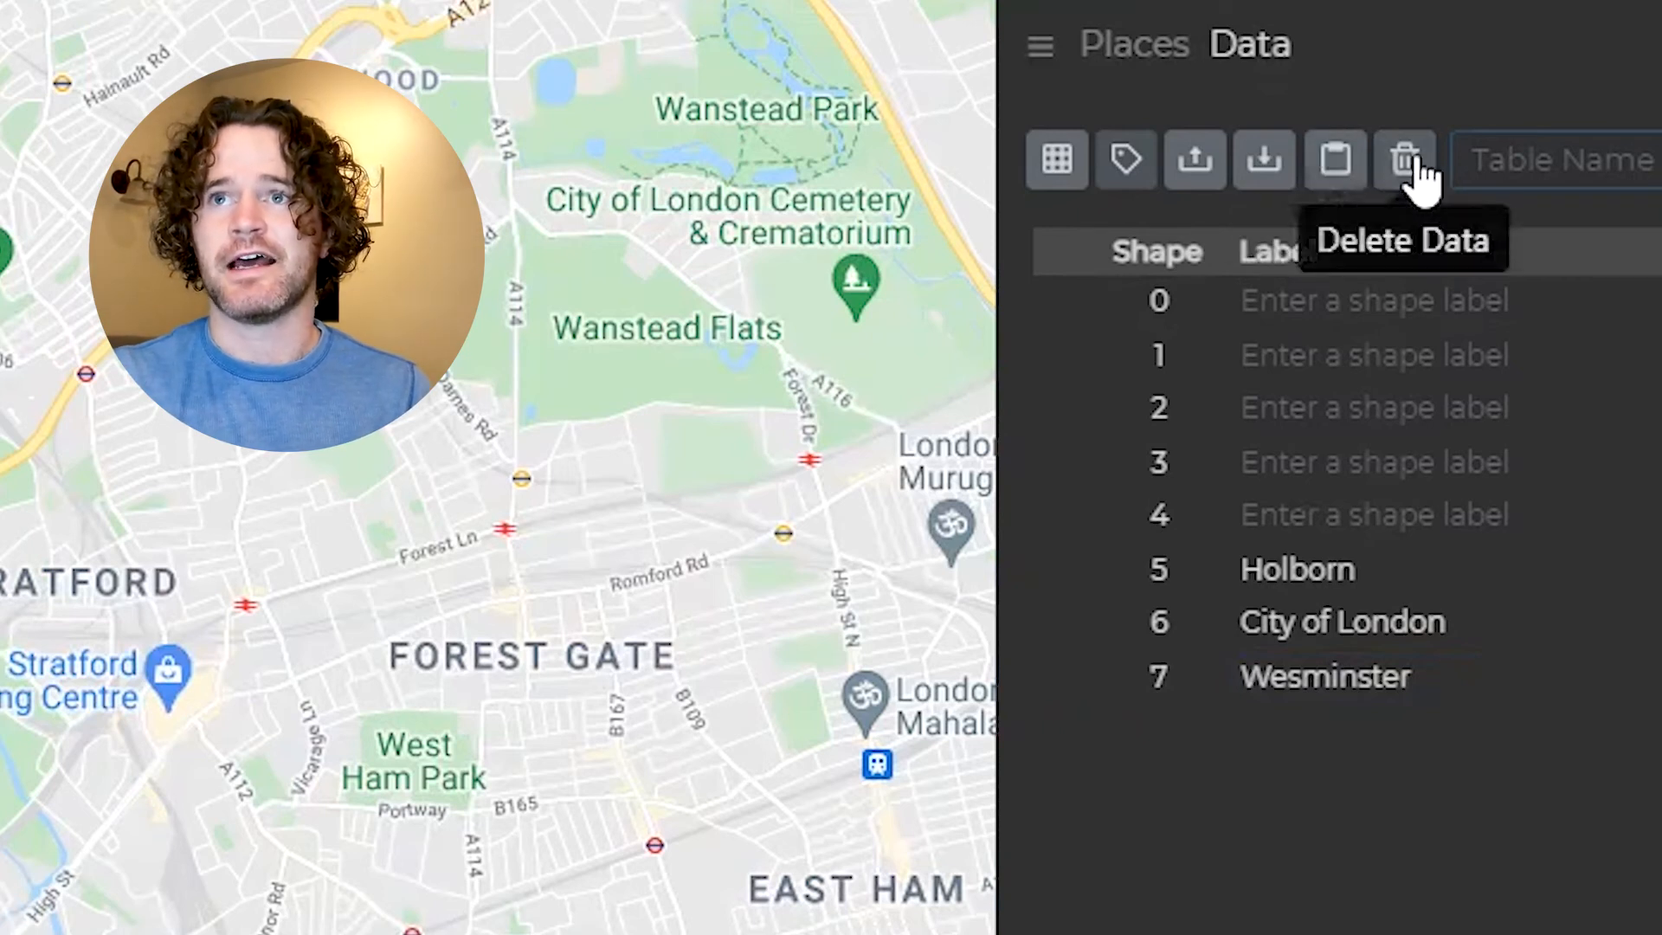
# - Return from the shape labels to the point coordinate data and open the table name for editing
pyautogui.click(1418, 173)
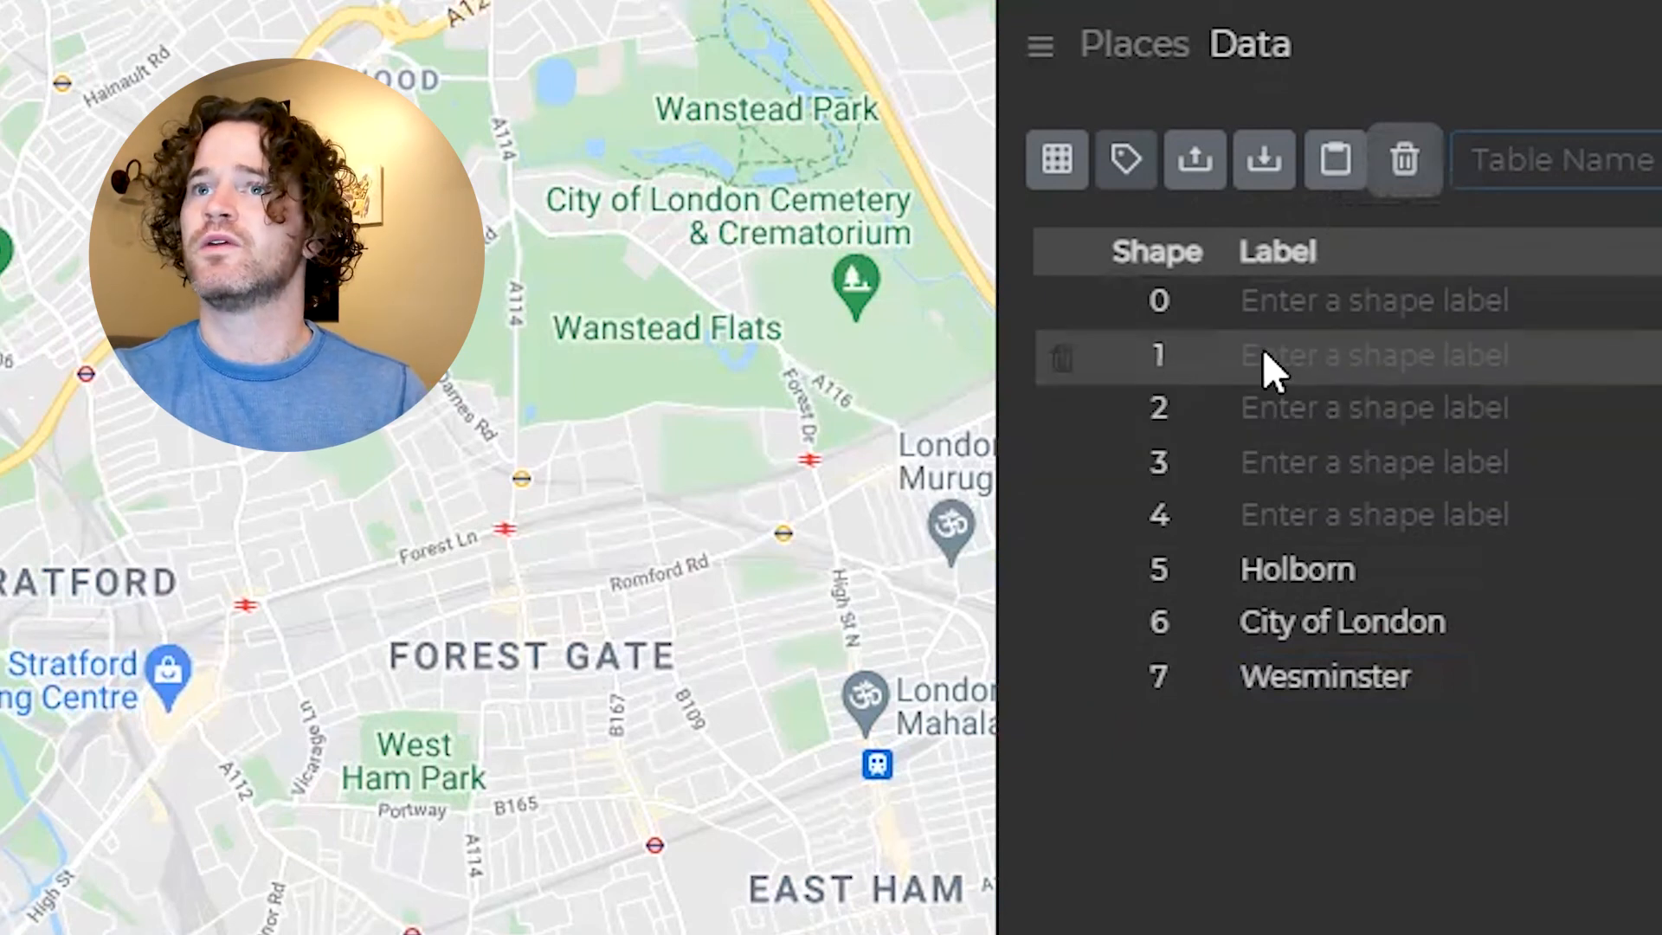
pyautogui.click(1052, 169)
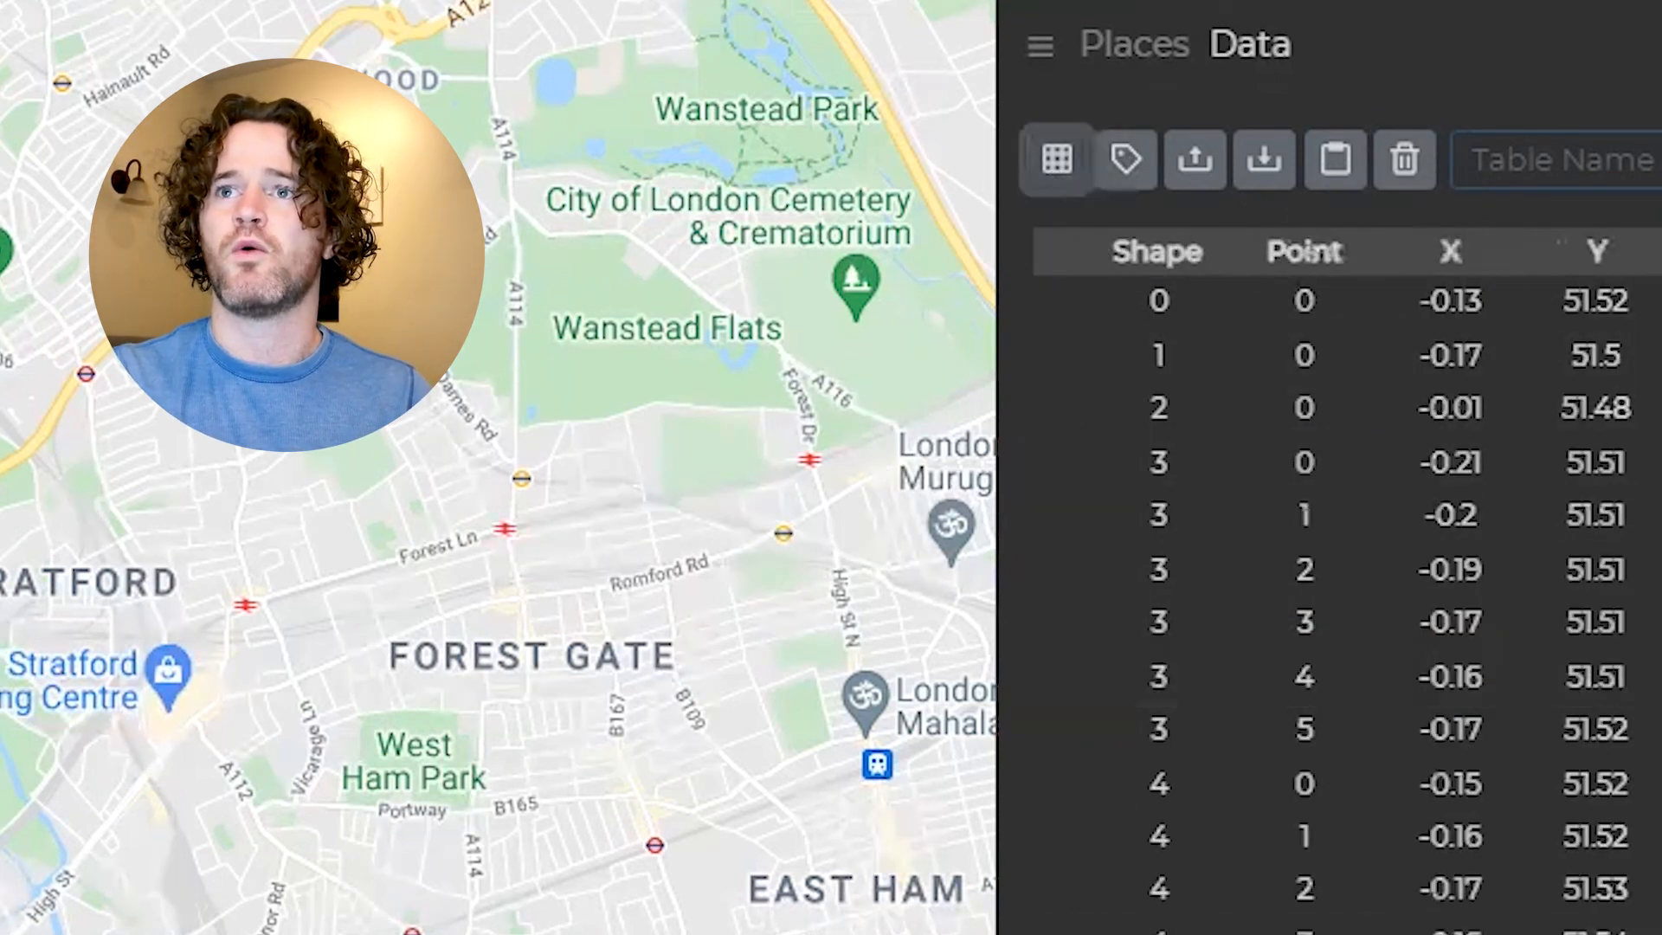
pyautogui.click(1573, 164)
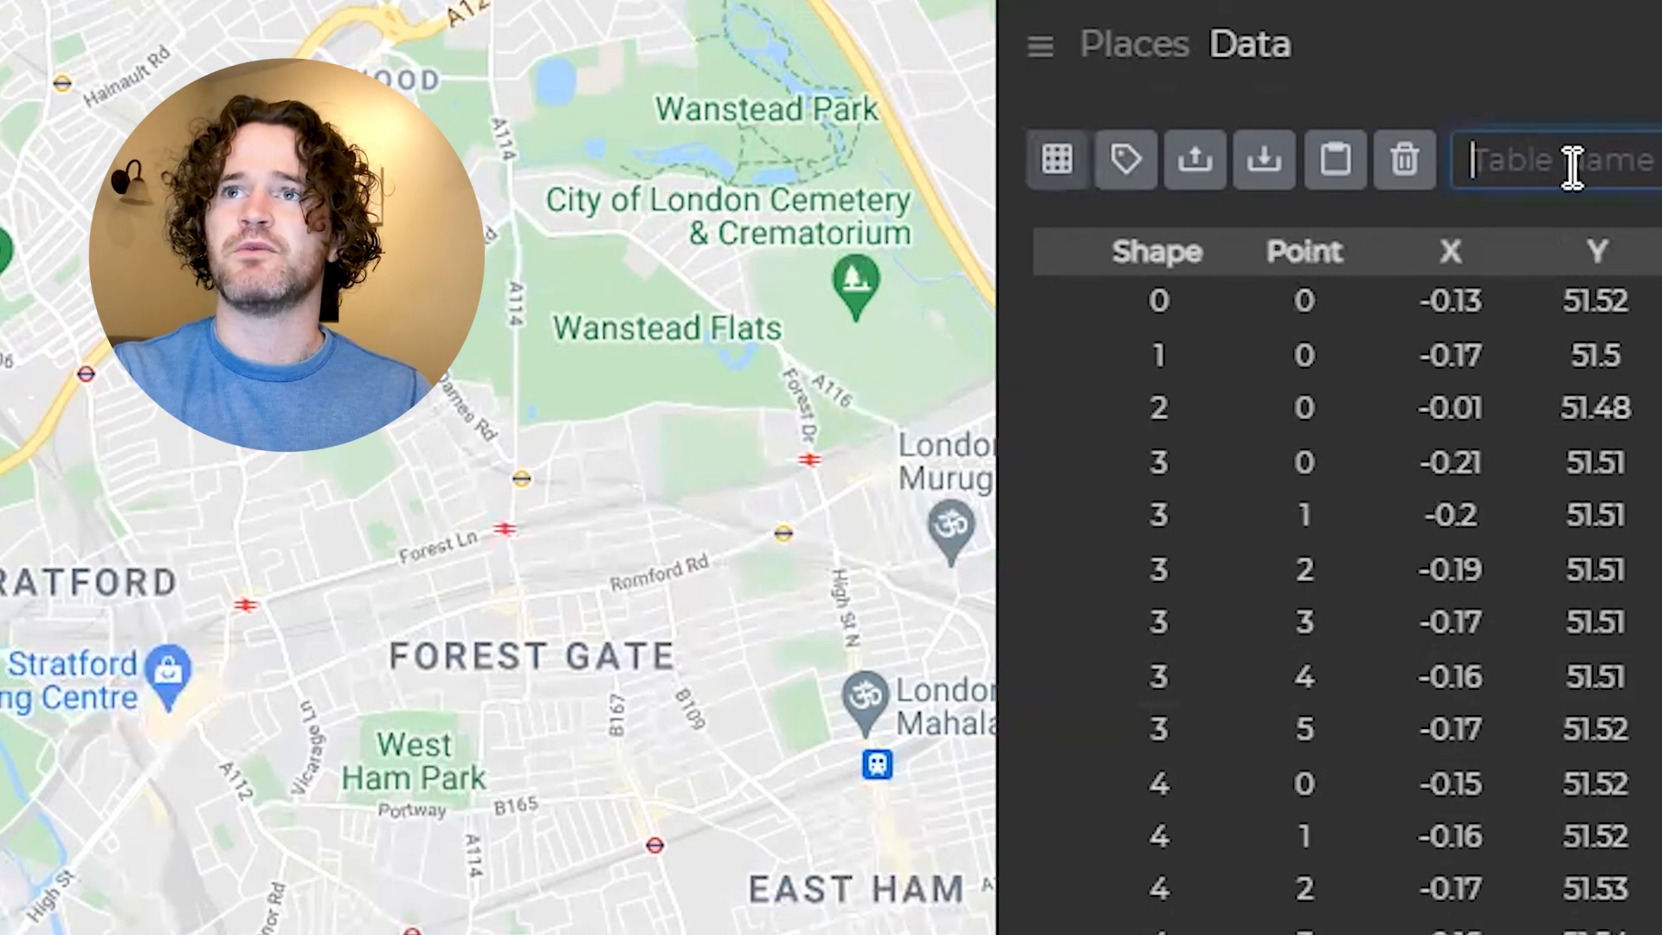